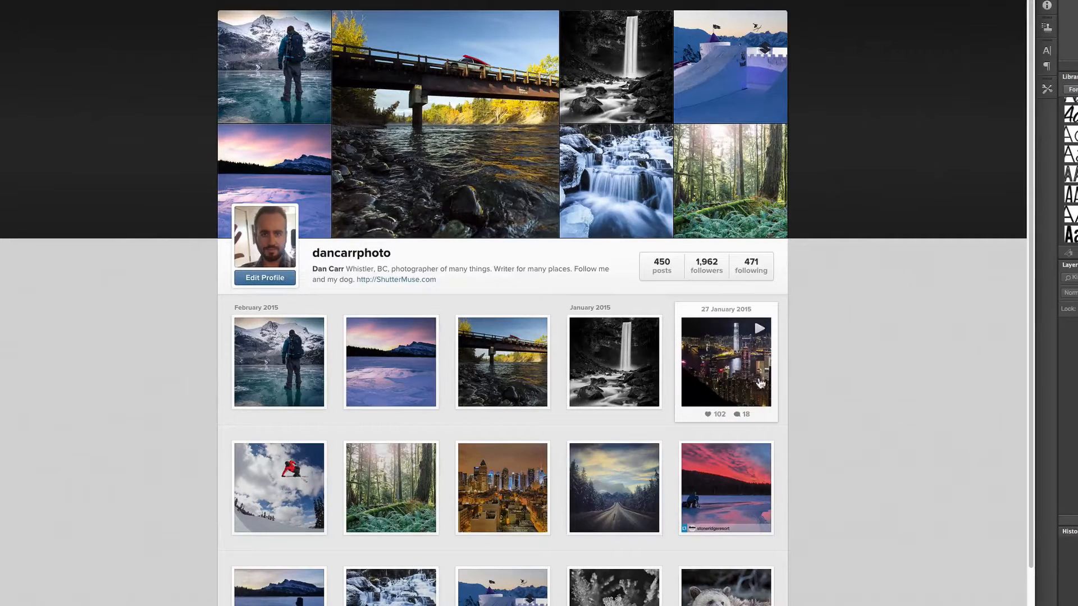
Step: Watch the Hong Kong panorama video in the Instagram post dated 27 January 2015, and close the post
click(761, 384)
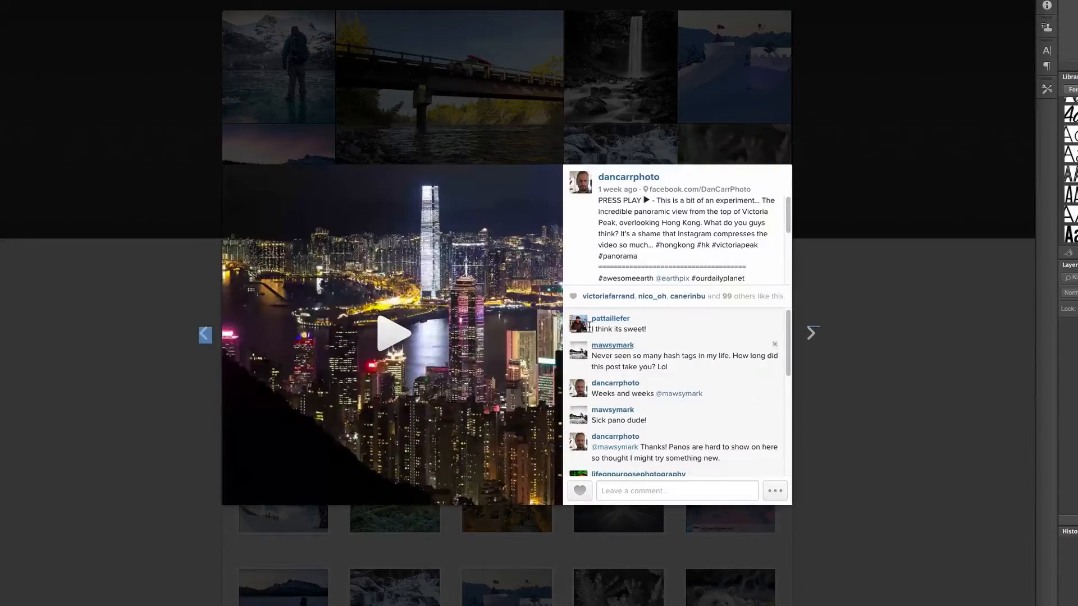
click(174, 346)
click(735, 340)
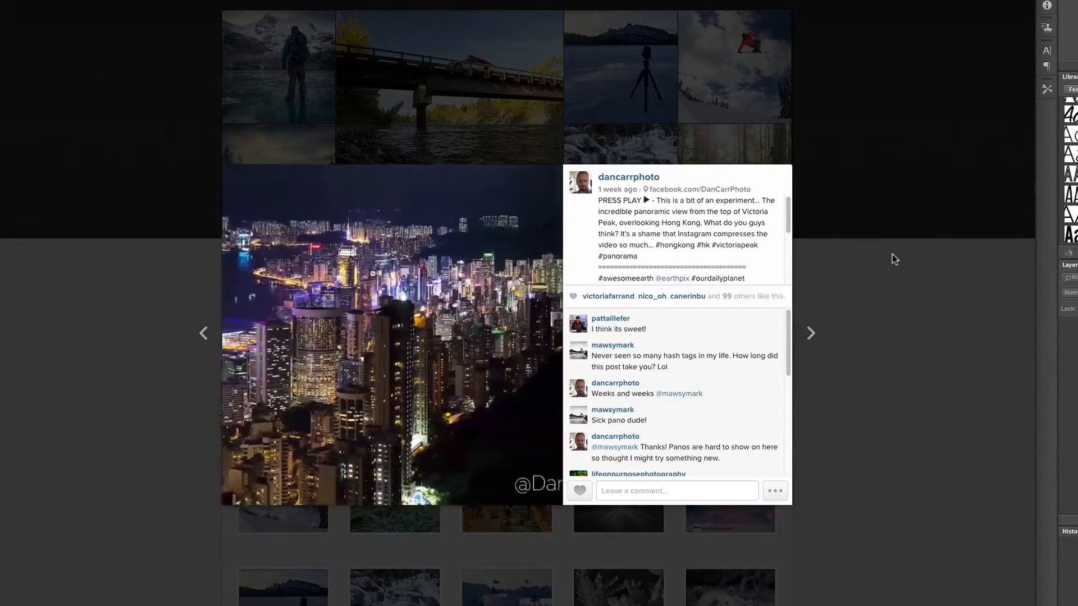
click(921, 265)
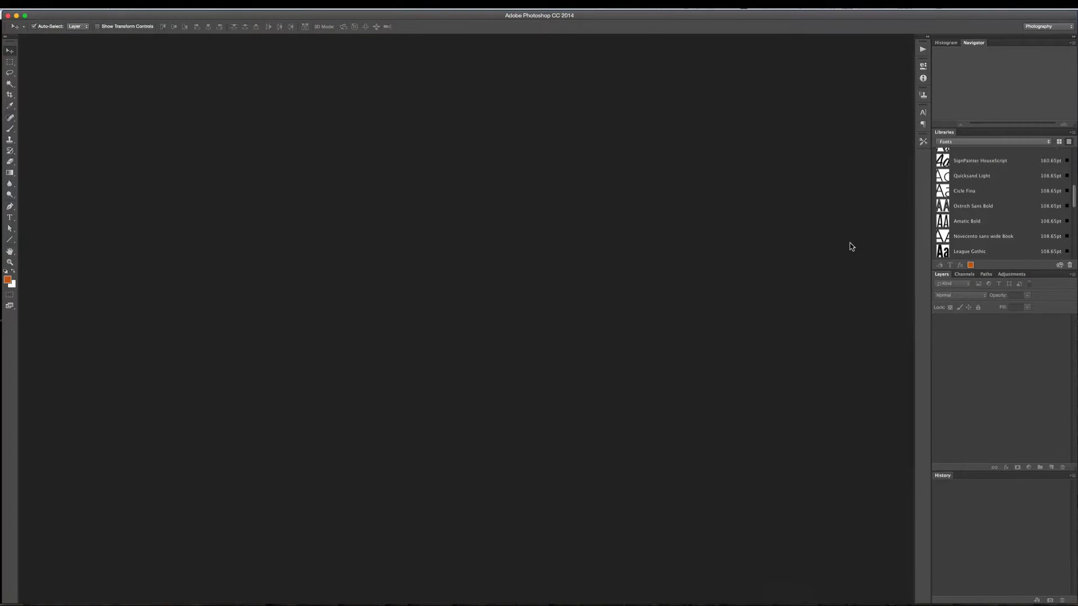
Step: In Photoshop, create a new 640 x 640 pixel RGB document at 72 pixels/inch with a white background
key(super+n)
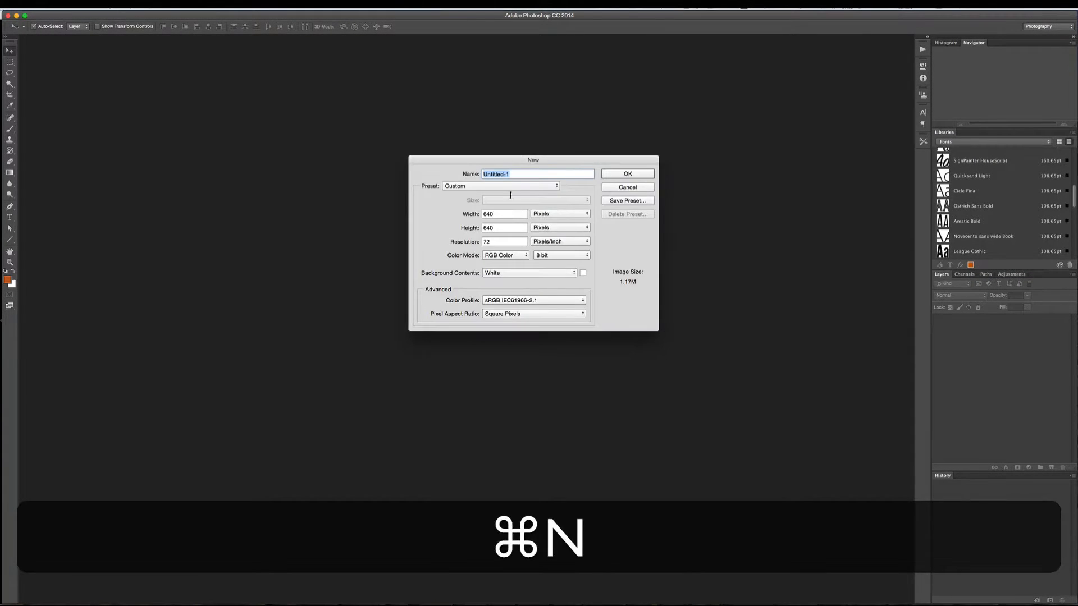
mouse_move(494, 214)
mouse_down()
mouse_move(477, 218)
mouse_move(481, 229)
mouse_move(494, 208)
mouse_up()
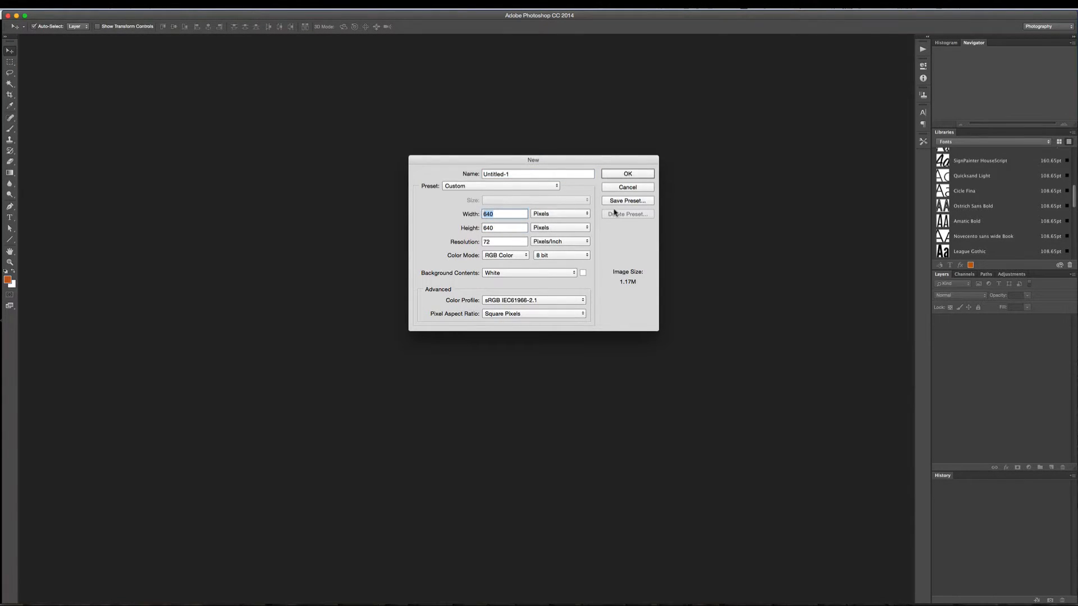
click(632, 176)
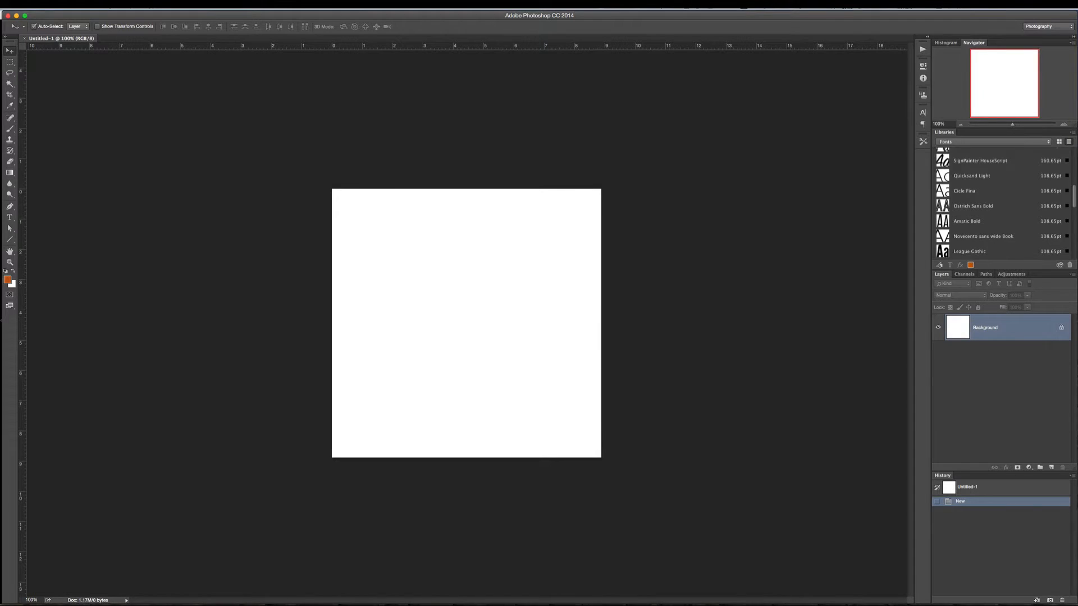
Step: Place sample-pano.jpg from the Instagram Pano Videos folder into the document as an embedded image
click(67, 5)
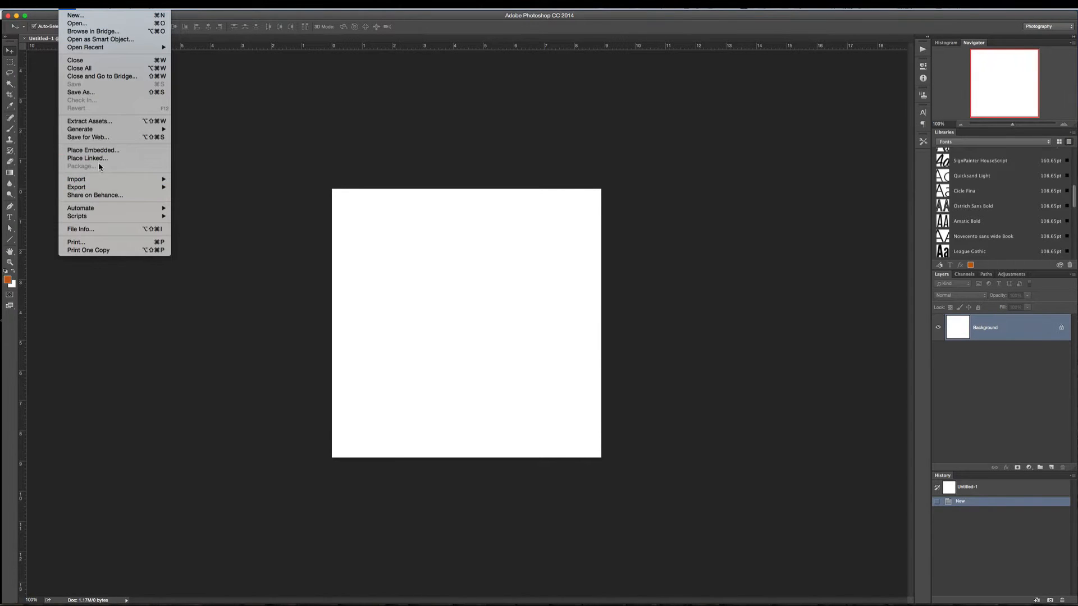
click(111, 149)
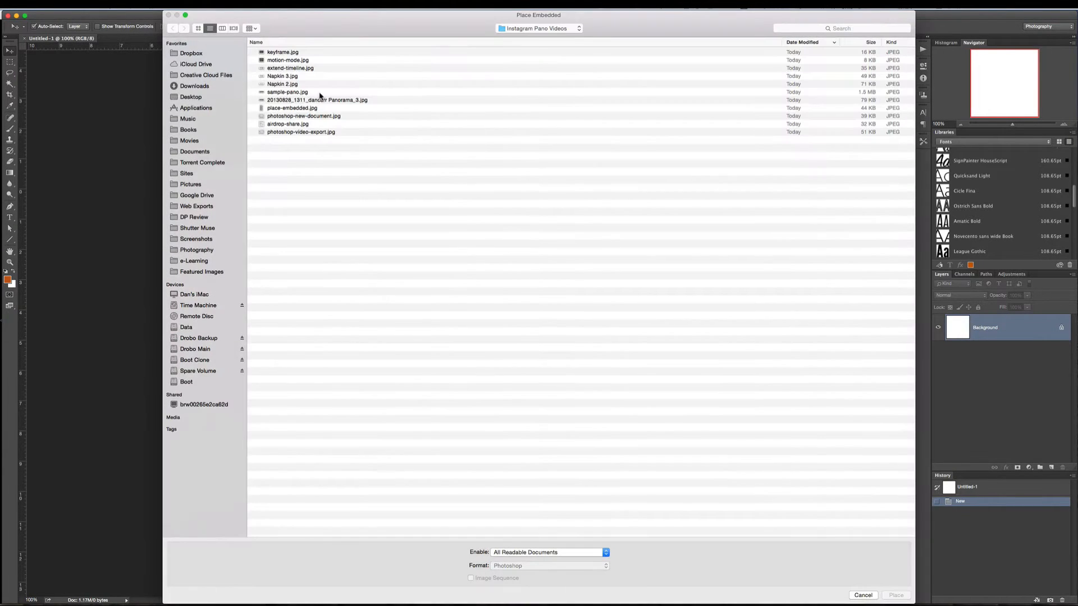
click(299, 93)
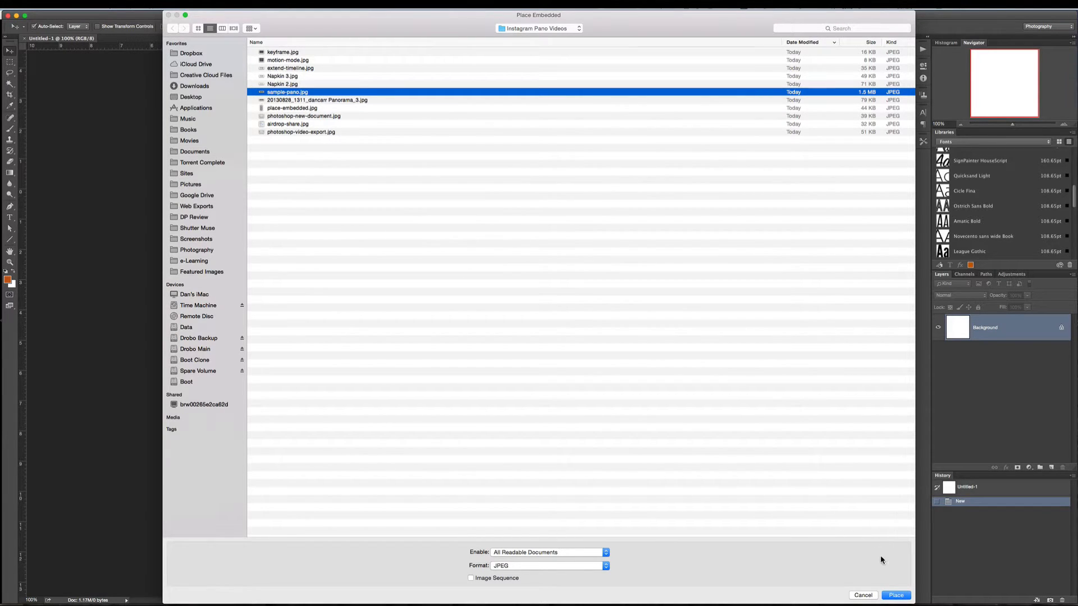
click(896, 596)
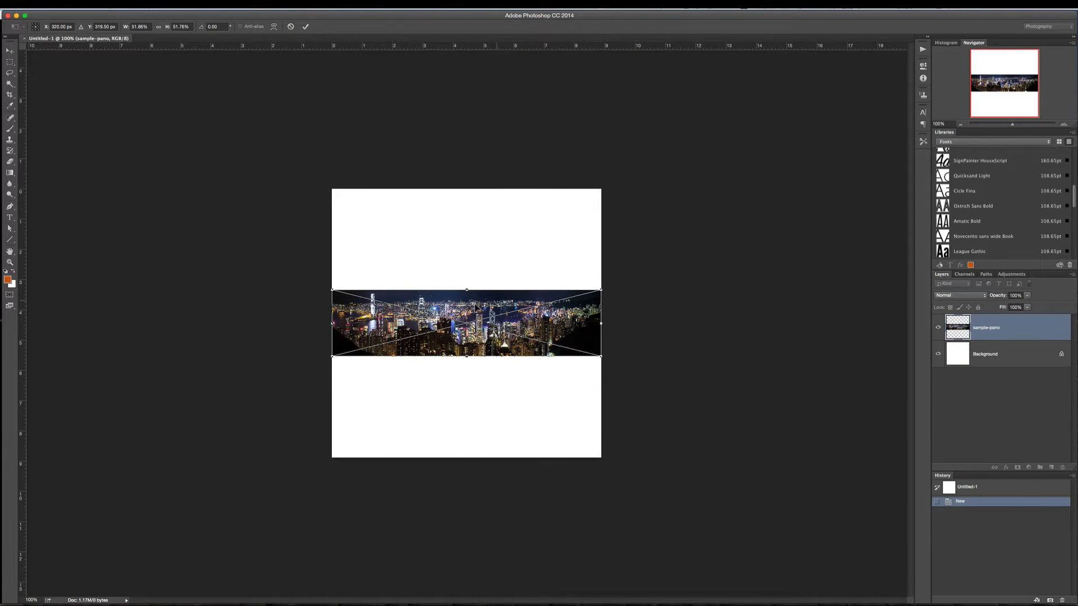
Step: Scale the panorama proportionally to fill the full canvas height and align its left end with the canvas's left edge
drag(475, 307, 480, 218)
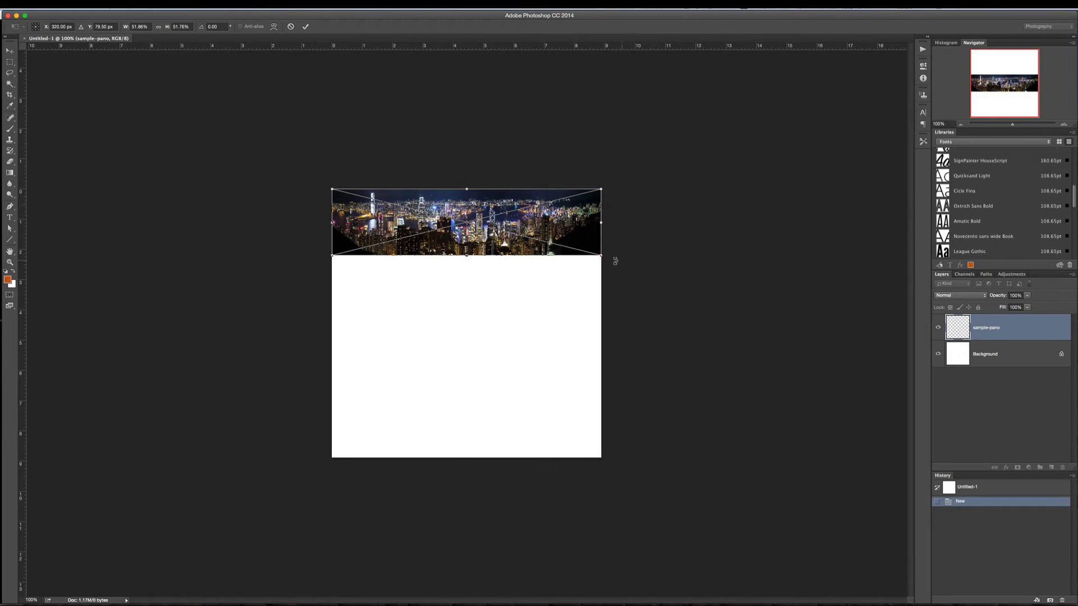
key(shift)
drag(602, 257, 775, 449)
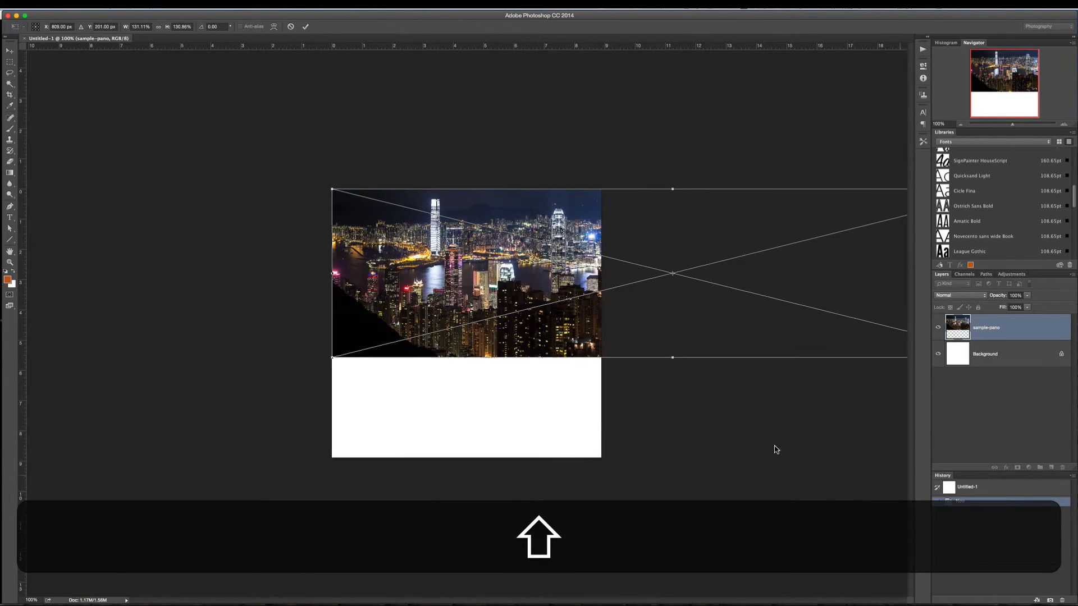
drag(332, 357, 50, 555)
drag(563, 391, 728, 383)
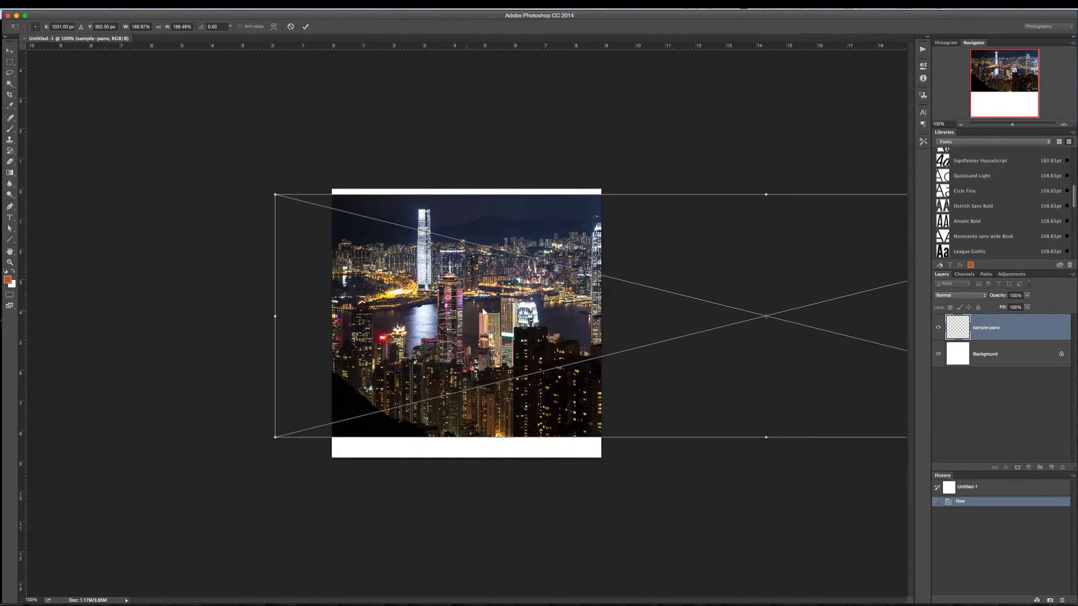
drag(464, 316, 523, 304)
key(shift)
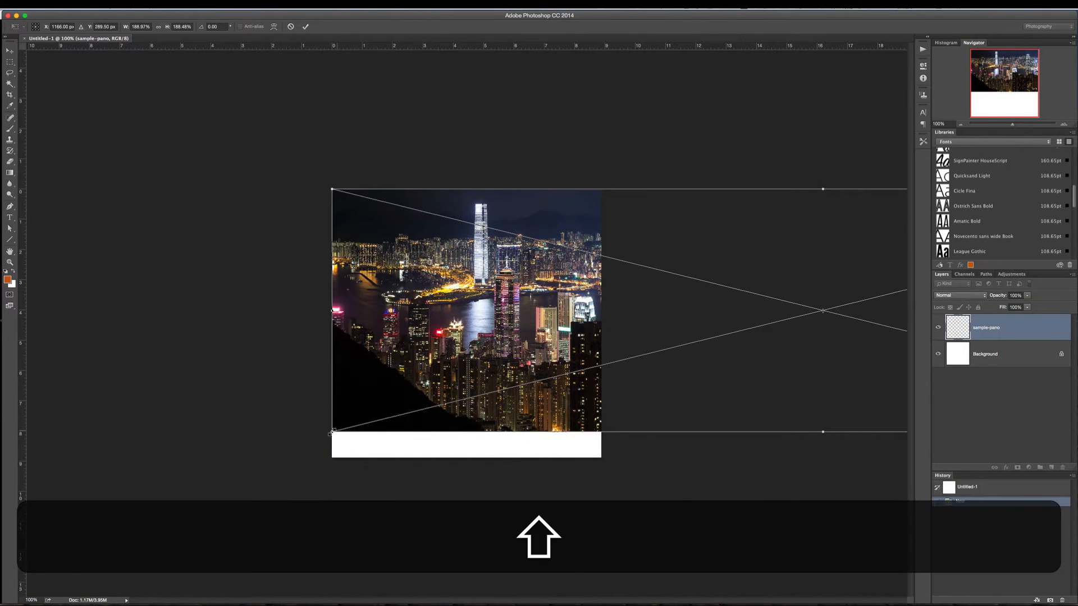
drag(336, 432, 235, 496)
key(Return)
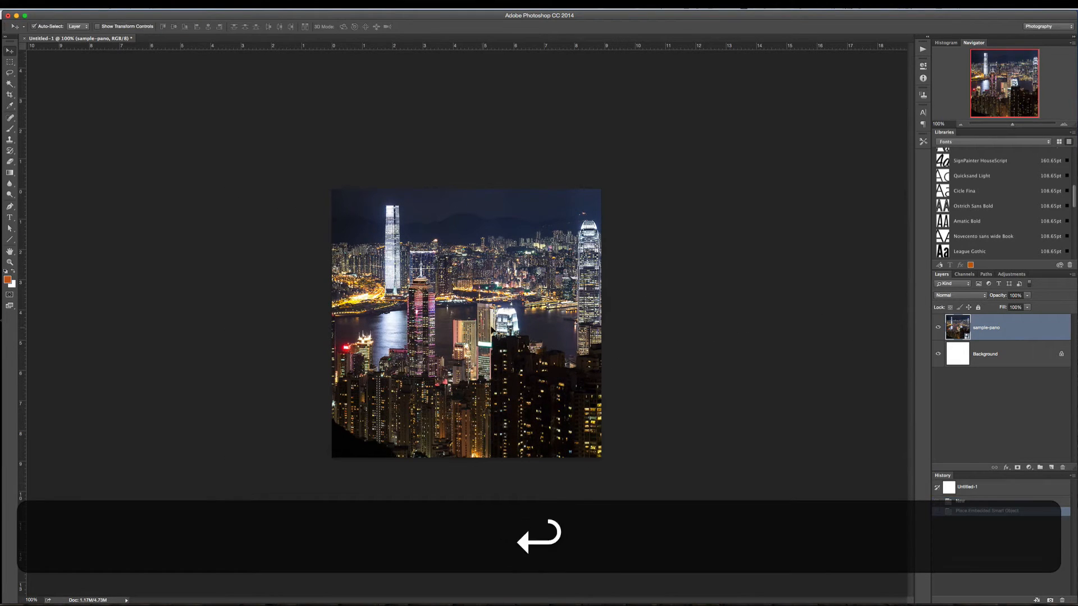
mouse_move(470, 323)
mouse_down()
mouse_move(549, 324)
mouse_move(467, 326)
mouse_up()
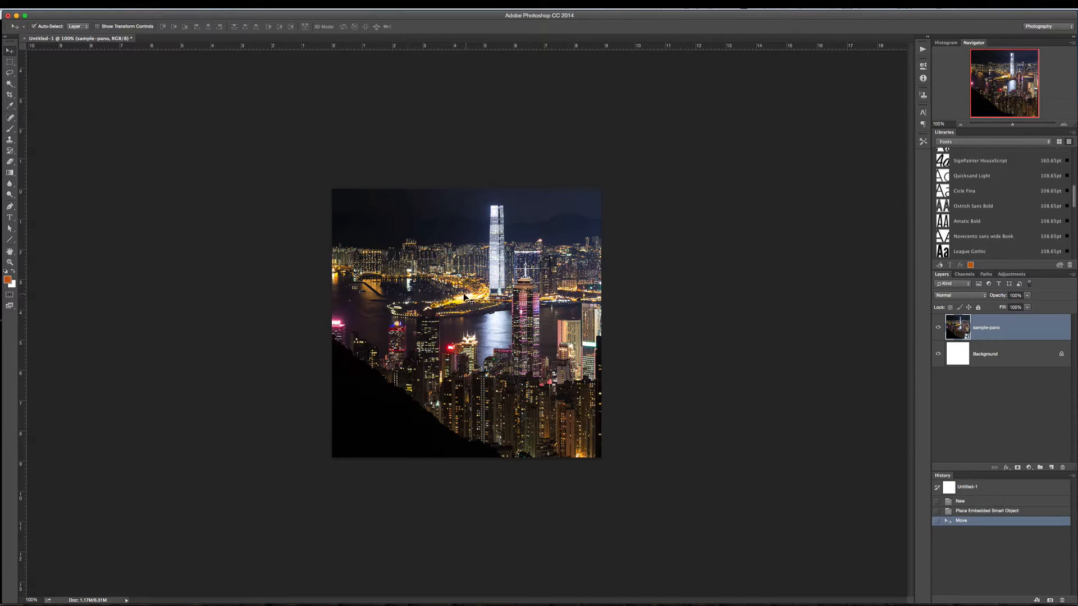
mouse_move(450, 301)
mouse_down()
mouse_move(479, 300)
mouse_move(450, 300)
mouse_up()
Step: Display the Timeline and create a video timeline for the document
click(258, 4)
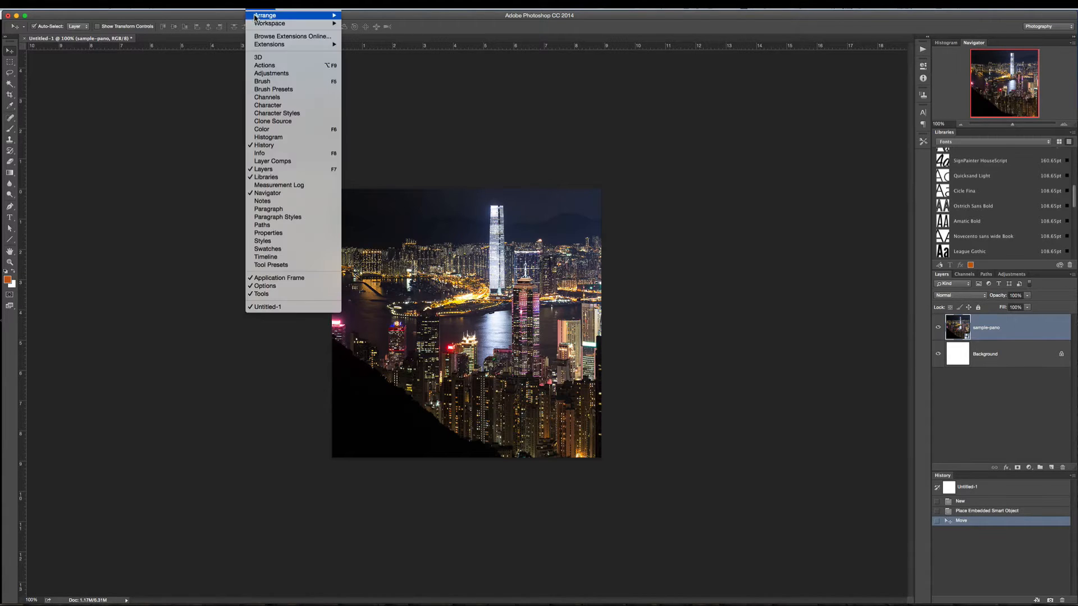
click(266, 257)
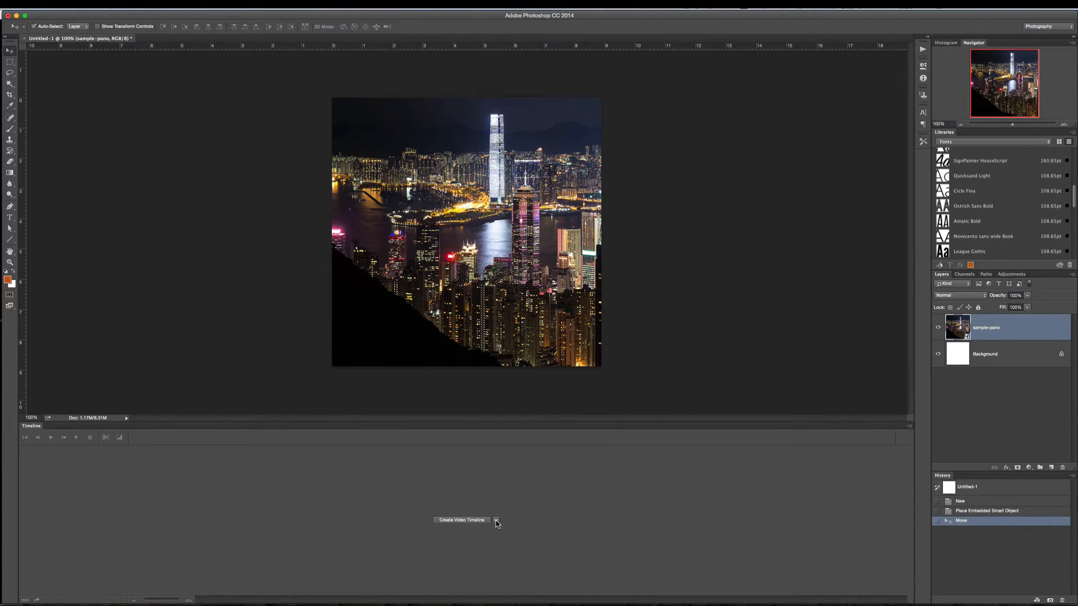
click(494, 521)
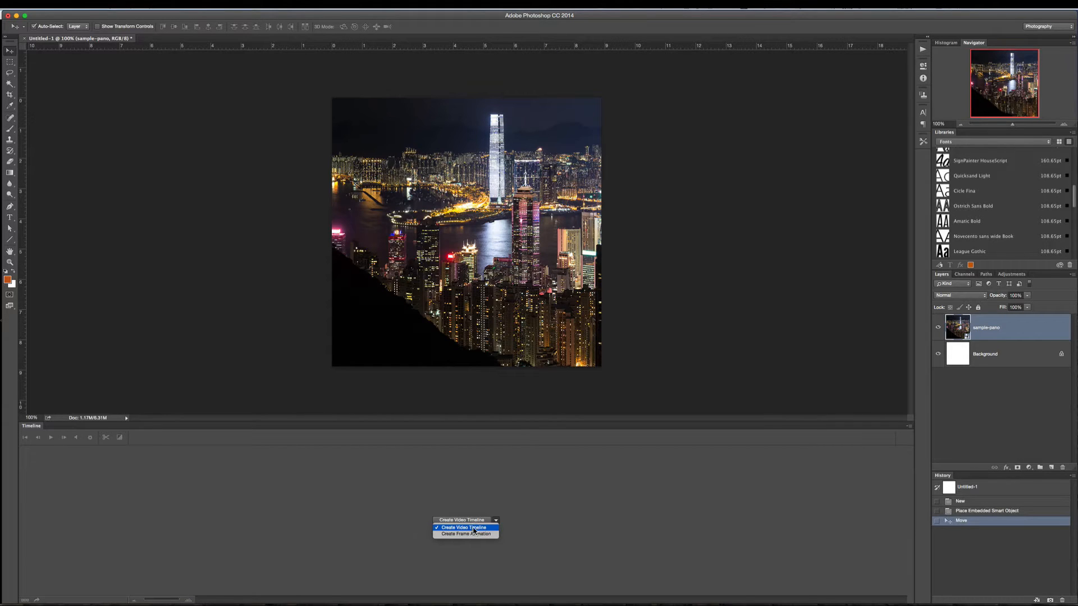
click(474, 530)
click(477, 522)
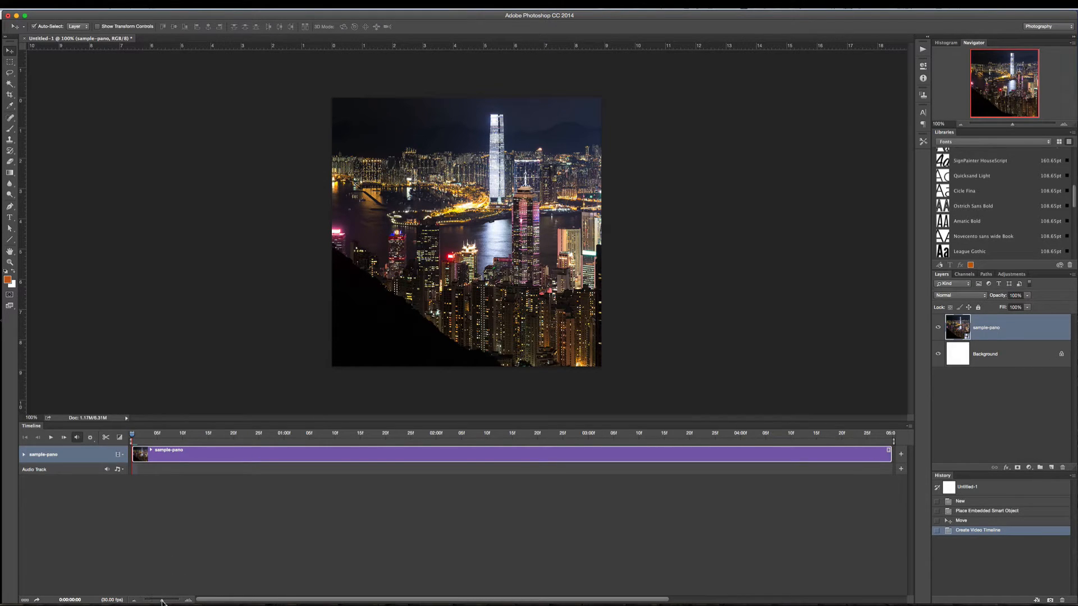
Step: Extend the sample-pano clip to about 15 seconds and return the playhead to the start
drag(163, 602, 153, 603)
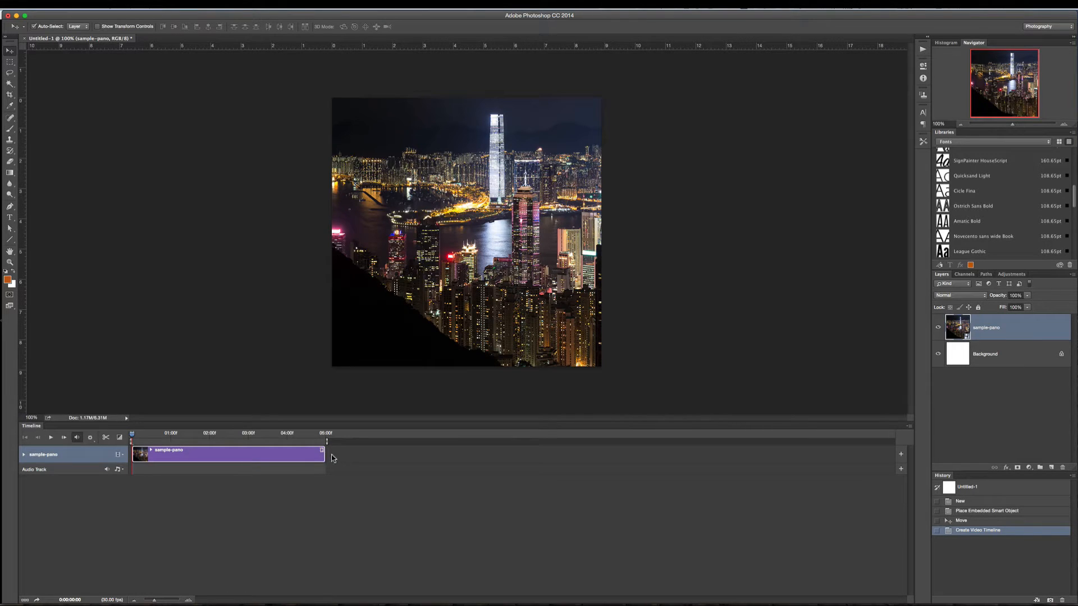
drag(325, 457, 711, 456)
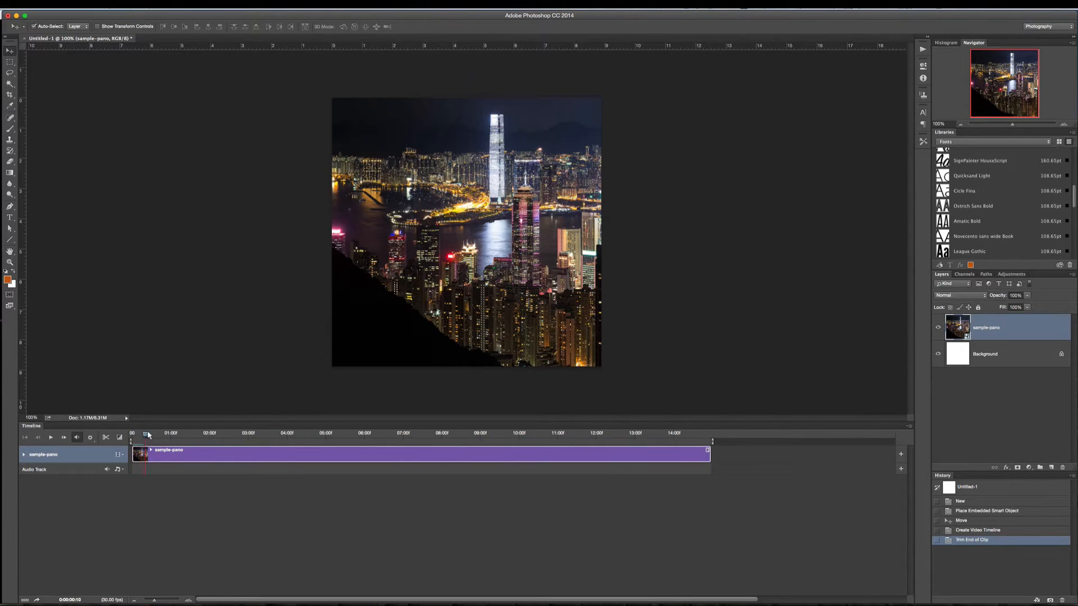
drag(148, 434, 251, 443)
drag(700, 434, 347, 449)
drag(167, 447, 130, 446)
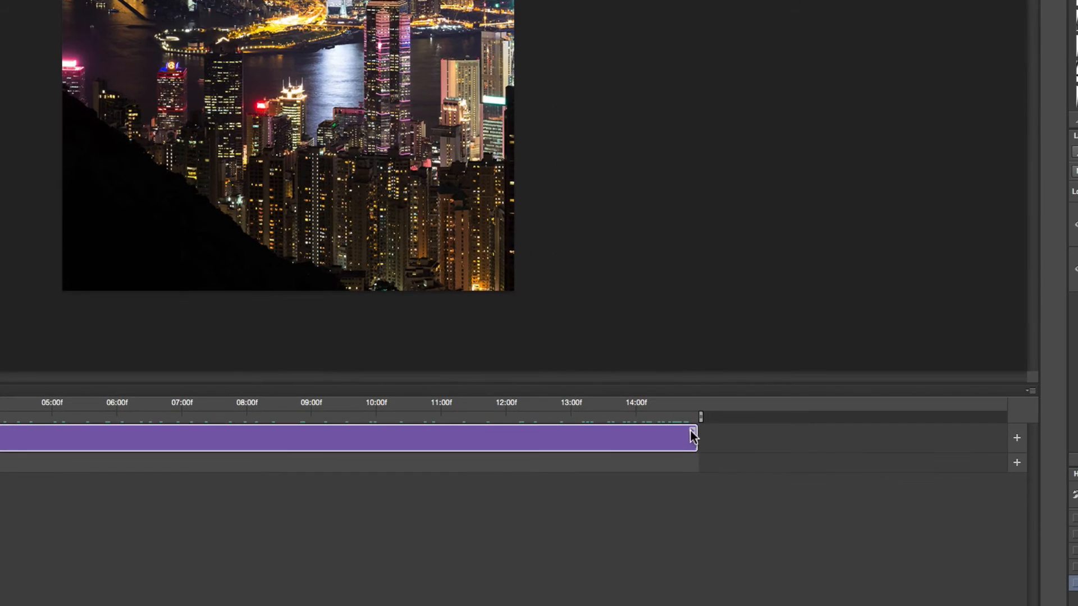
Step: Apply a Pan motion at 180 degrees to the sample-pano clip, with Resize to Fill Canvas turned off
click(693, 432)
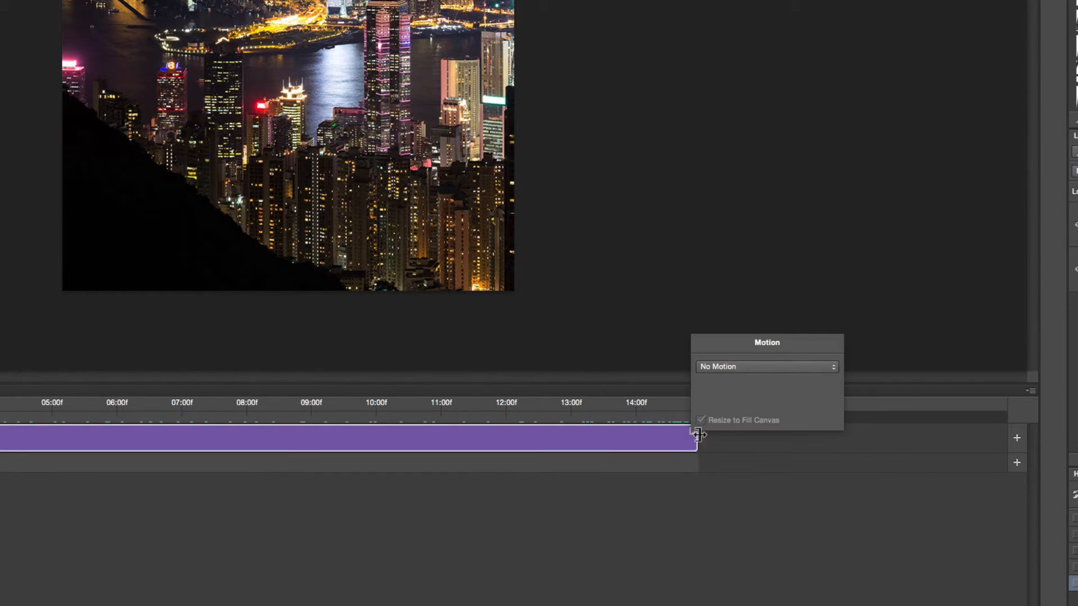
click(756, 366)
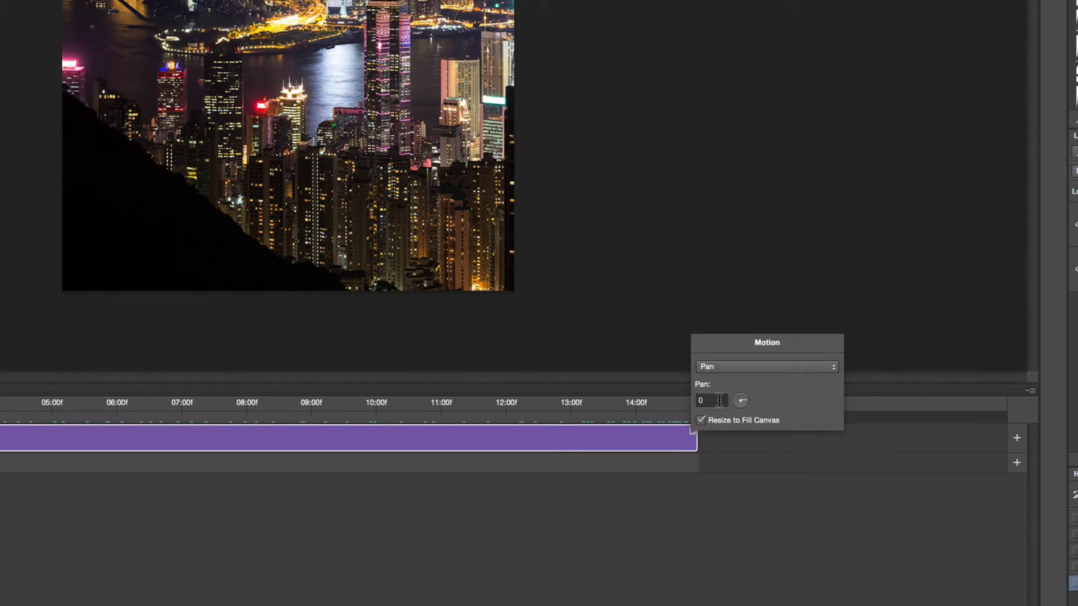
click(710, 401)
text(180)
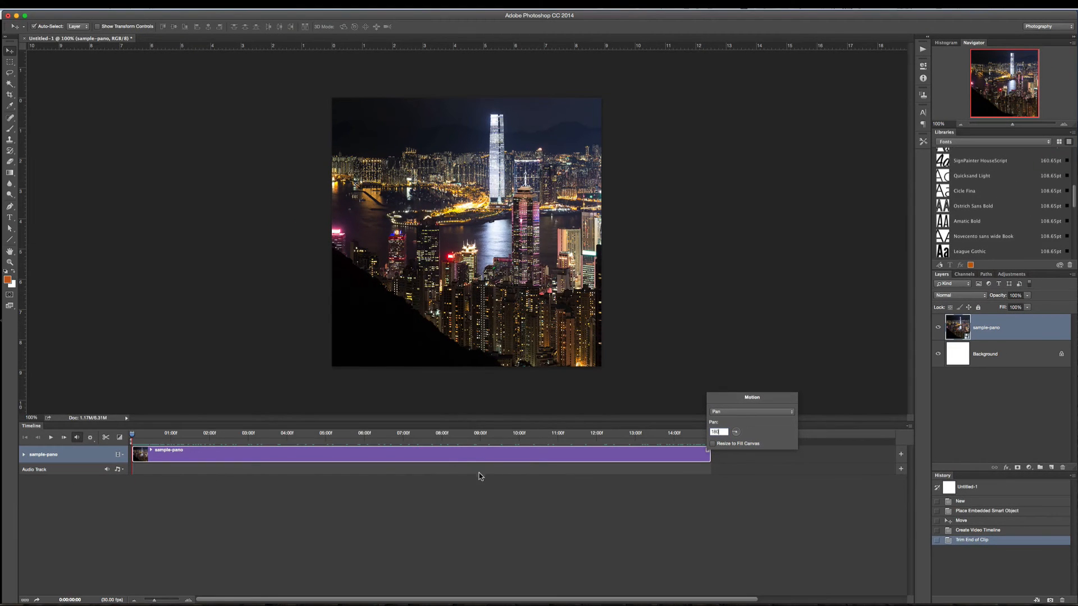
click(488, 510)
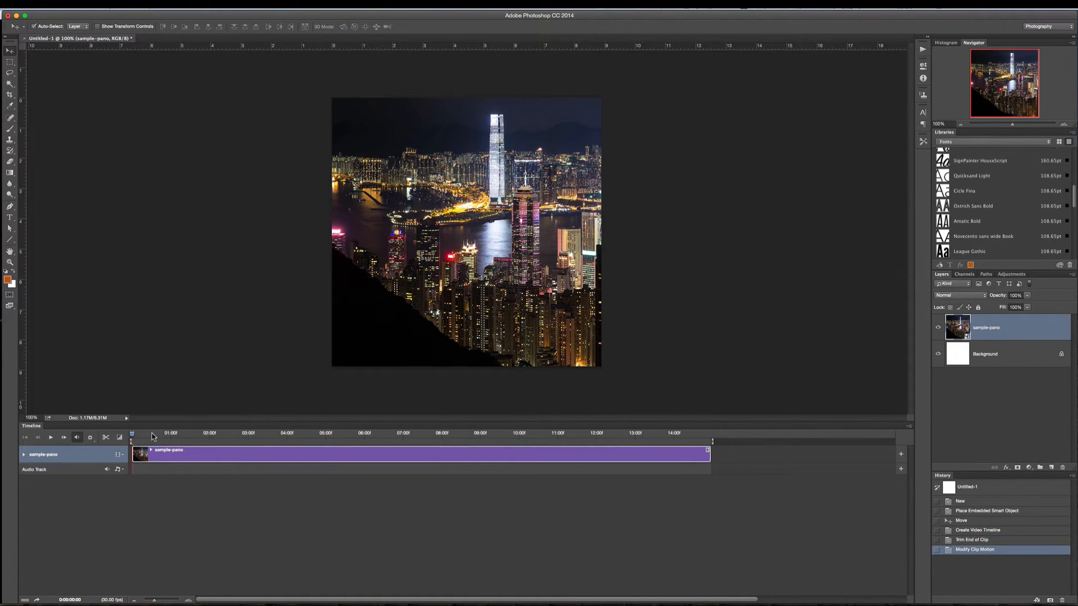
Step: At the end of the clip, shift the panorama left until its right end fills the canvas
drag(134, 439, 711, 442)
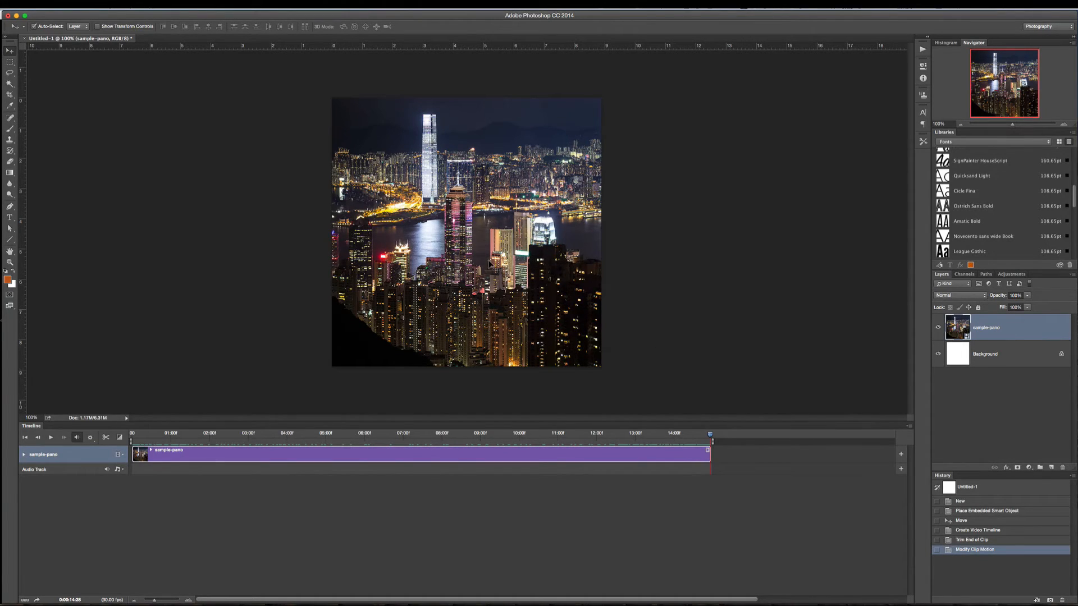
mouse_move(712, 436)
mouse_down()
mouse_move(697, 437)
mouse_move(716, 437)
mouse_up()
drag(569, 258, 383, 243)
drag(547, 240, 471, 240)
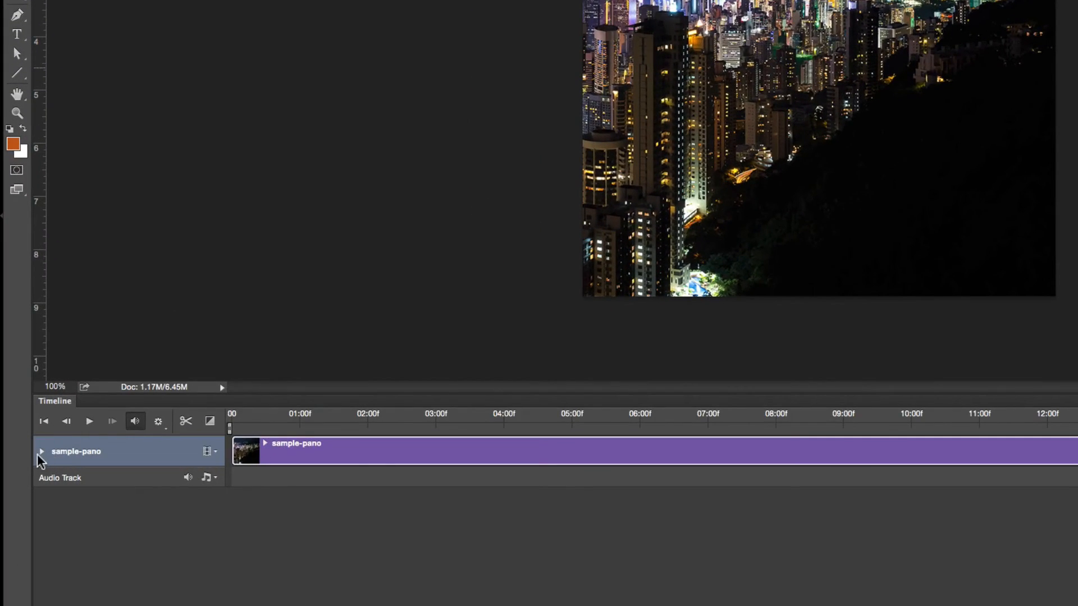
Step: Reveal the clip's keyframes and move the last Transform keyframe slightly before the clip's end
click(42, 452)
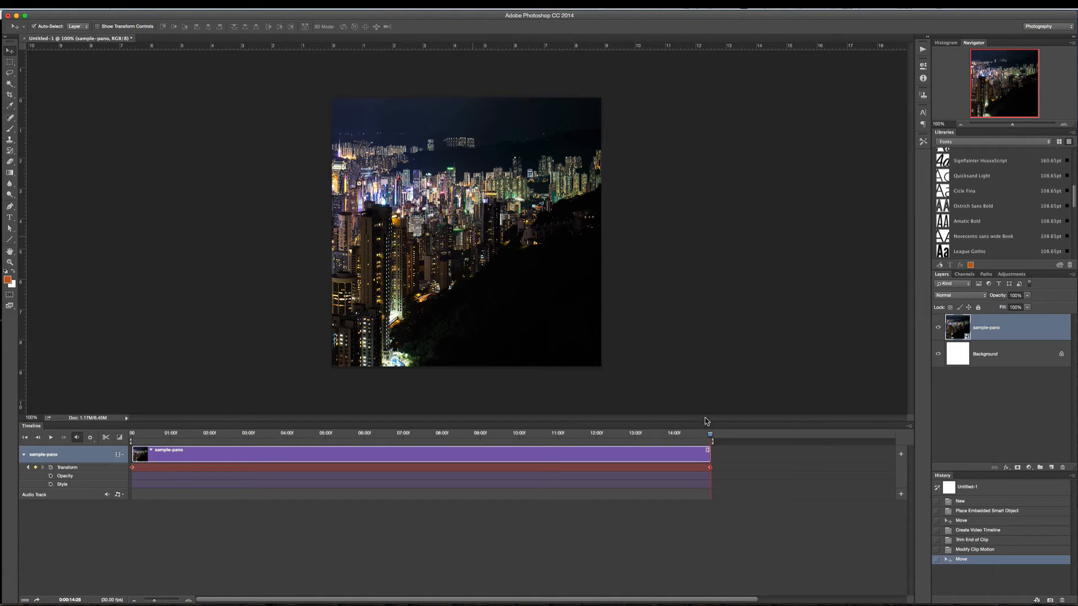
mouse_move(710, 436)
mouse_down()
mouse_move(123, 441)
mouse_move(718, 441)
mouse_up()
drag(710, 470, 699, 470)
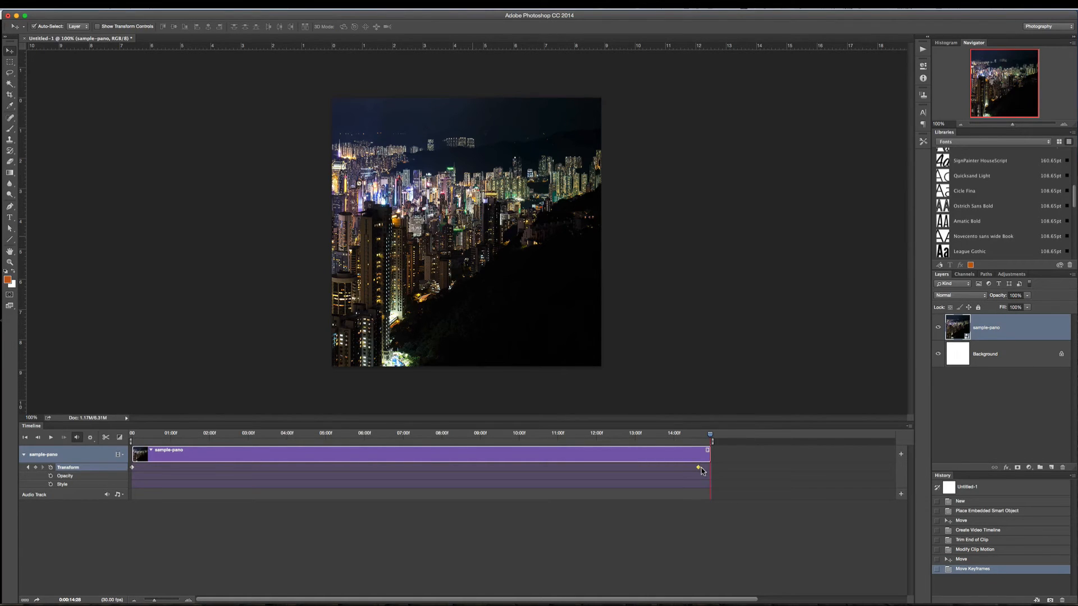
Step: Preview the panning animation from the start of the timeline and stop playback after about three seconds
mouse_move(710, 435)
mouse_down()
mouse_move(353, 435)
mouse_move(709, 452)
mouse_up()
drag(709, 437, 117, 441)
click(50, 437)
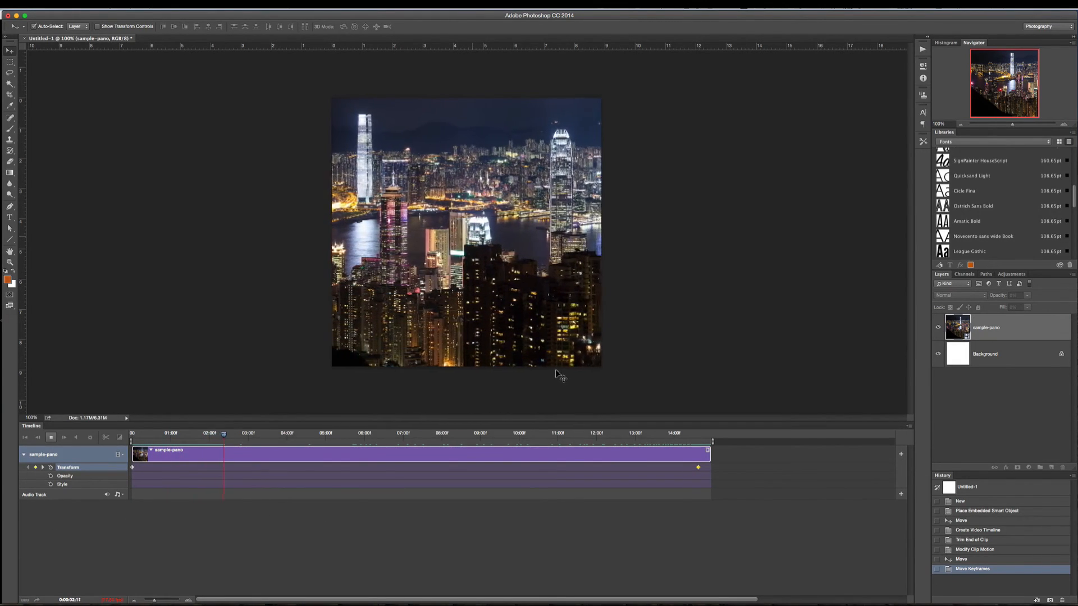
click(52, 438)
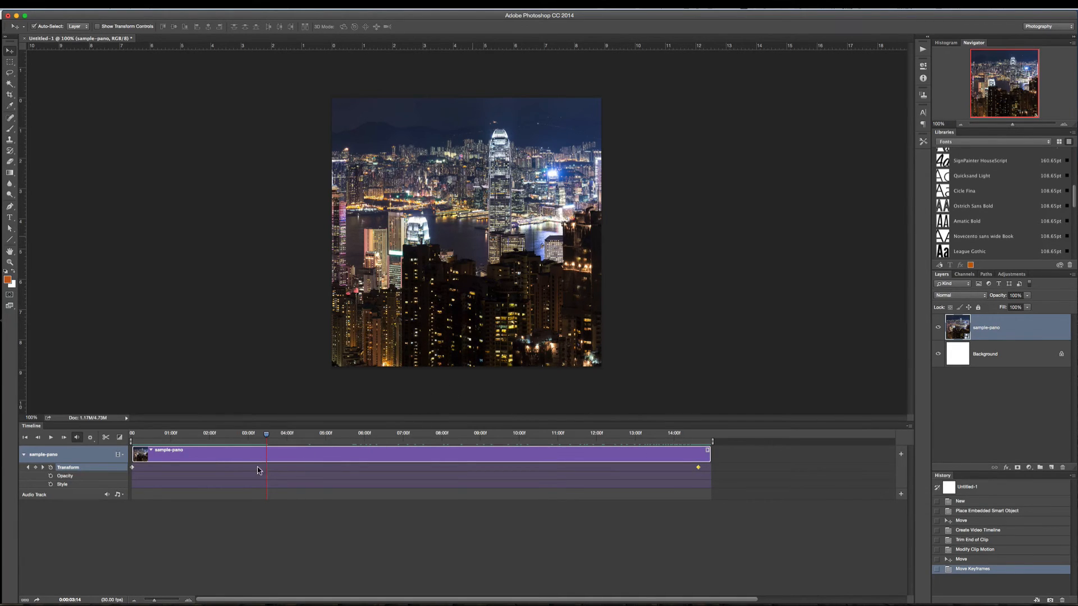
Step: Render all frames to Untitled-1.mp4 as H.264, Low Quality preset, 640 x 640 at 30 fps, replacing the existing file
click(37, 600)
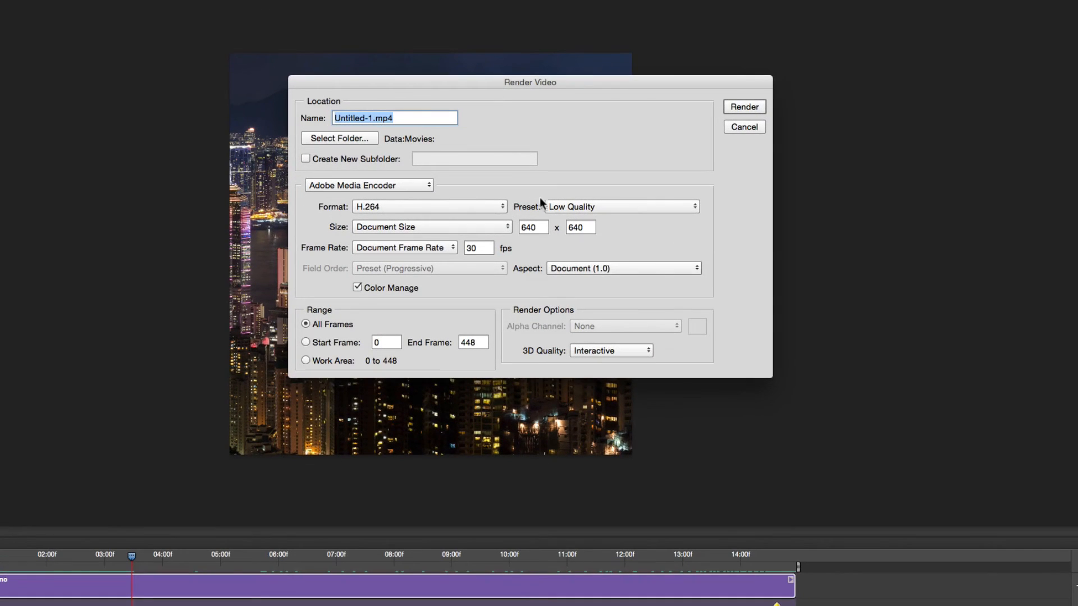
drag(500, 83, 507, 109)
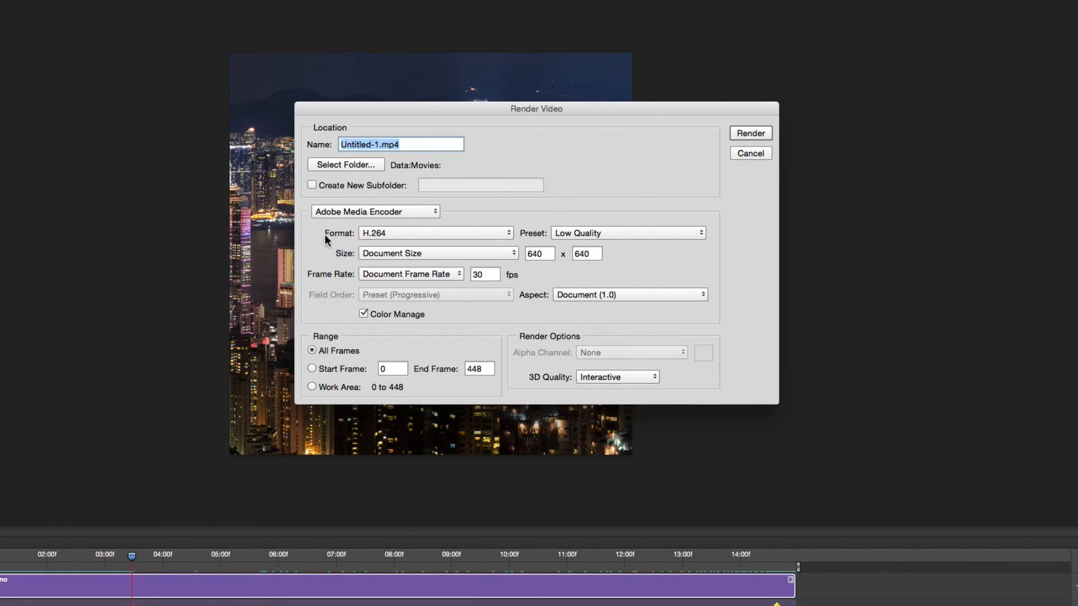
click(624, 233)
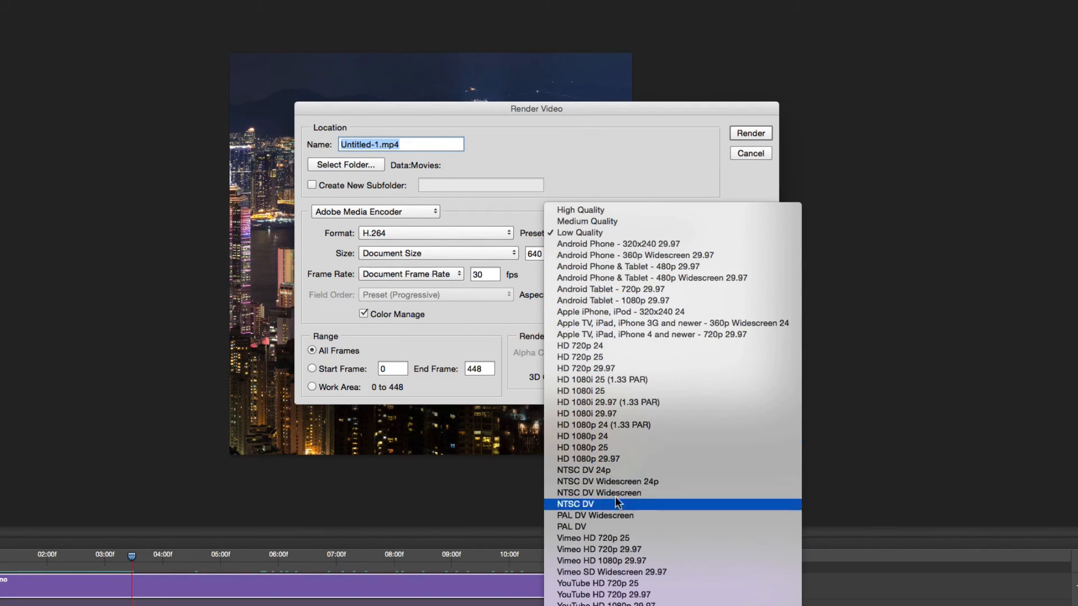
click(611, 232)
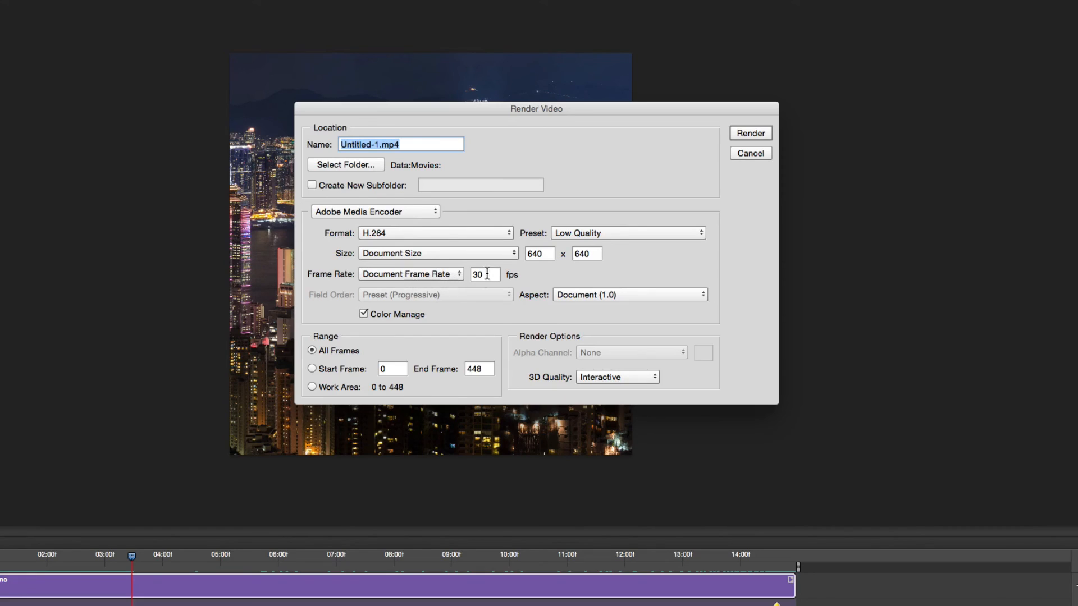
click(754, 133)
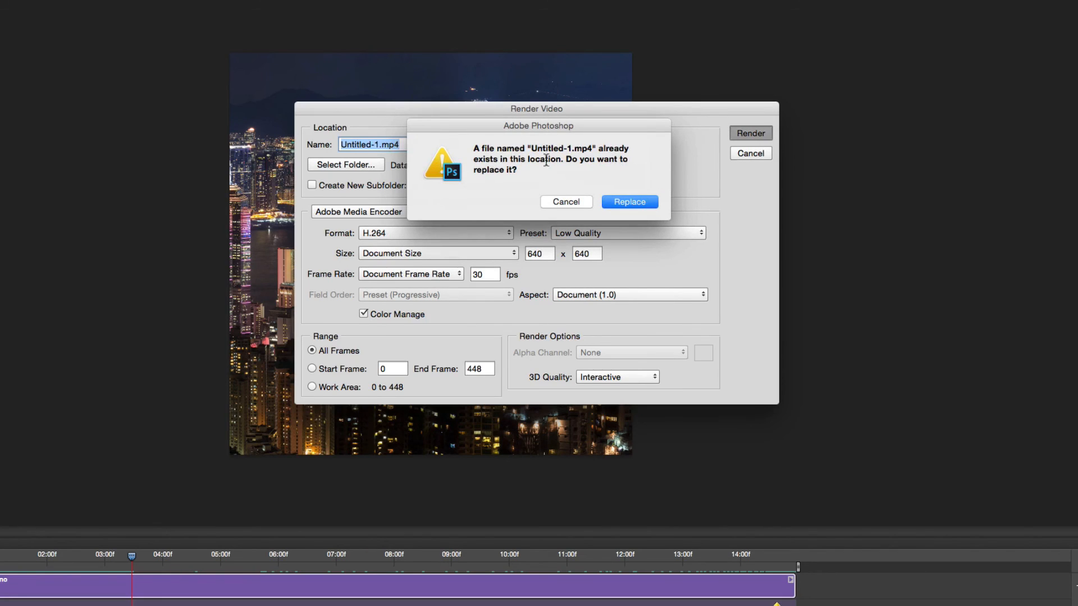
click(631, 201)
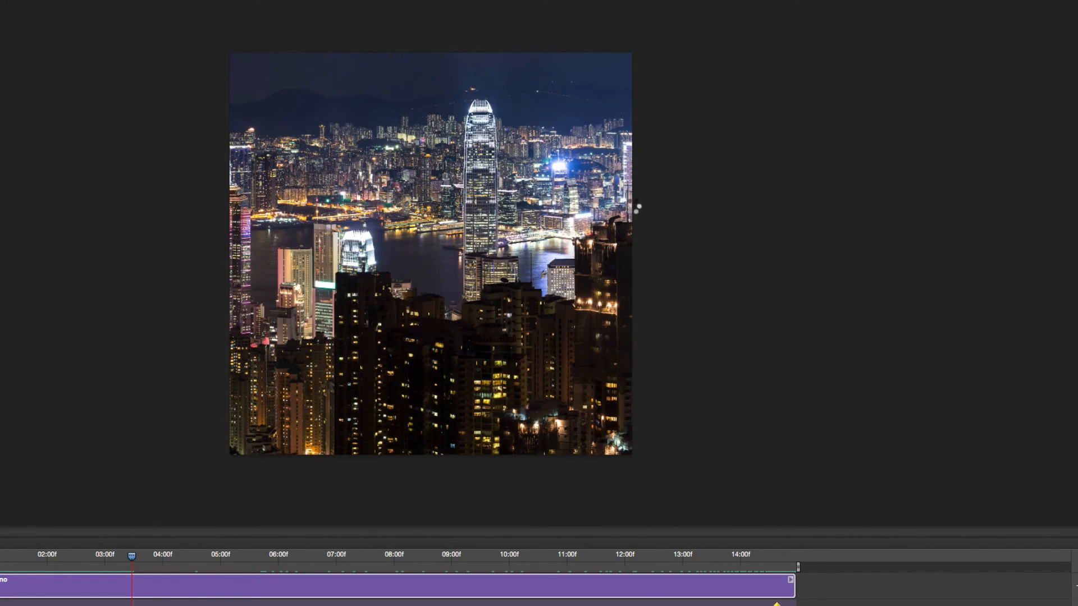